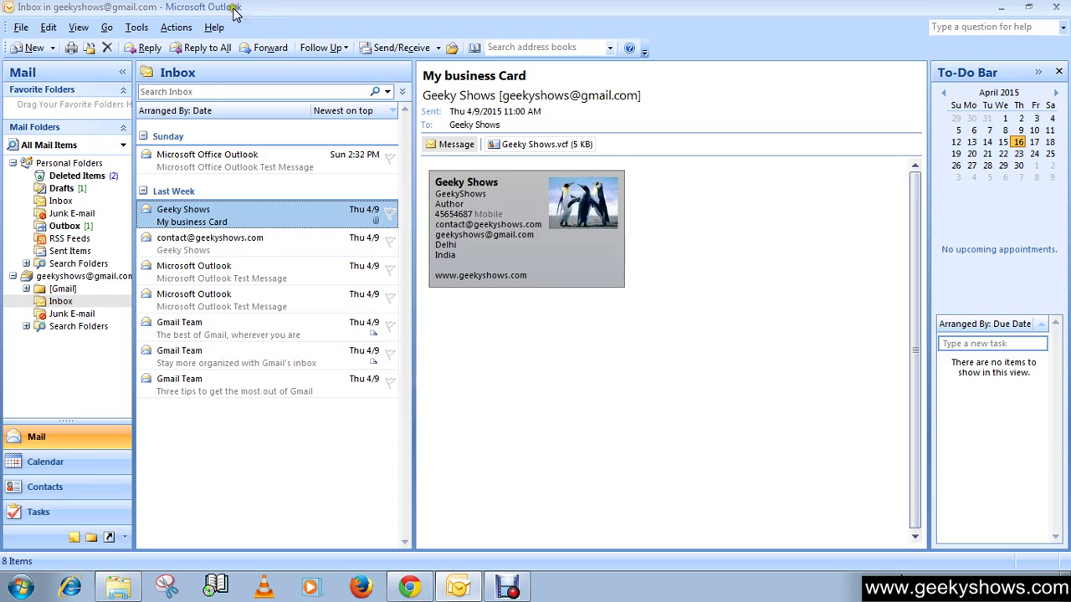
Open Junk E-mail Options from the Actions menu and move the dialog up and left
{"action": "left_click", "coordinate": [171, 28]}
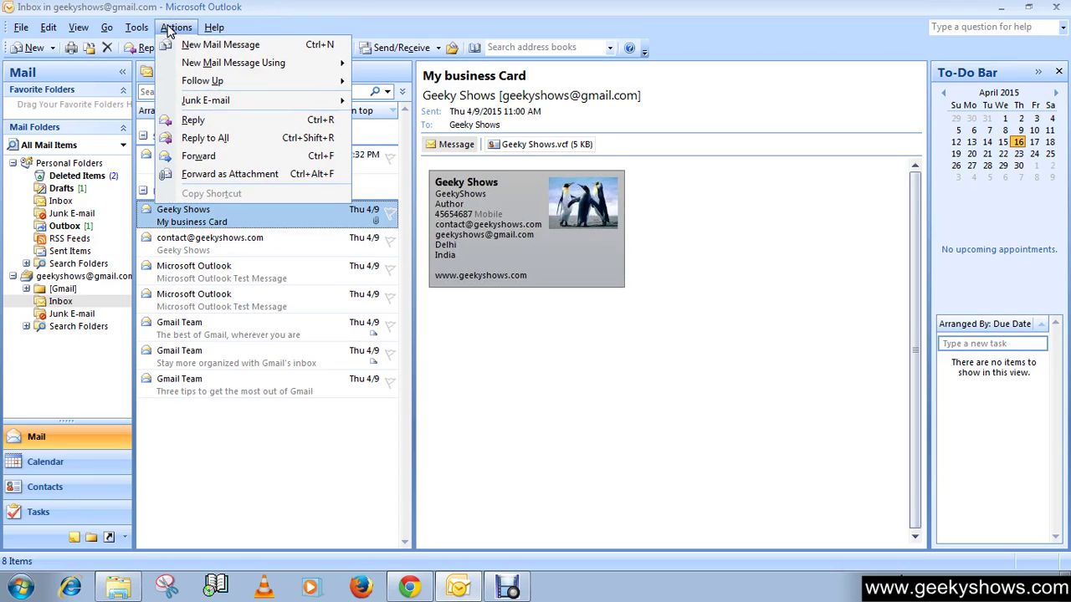
{"action": "mouse_move", "coordinate": [206, 101]}
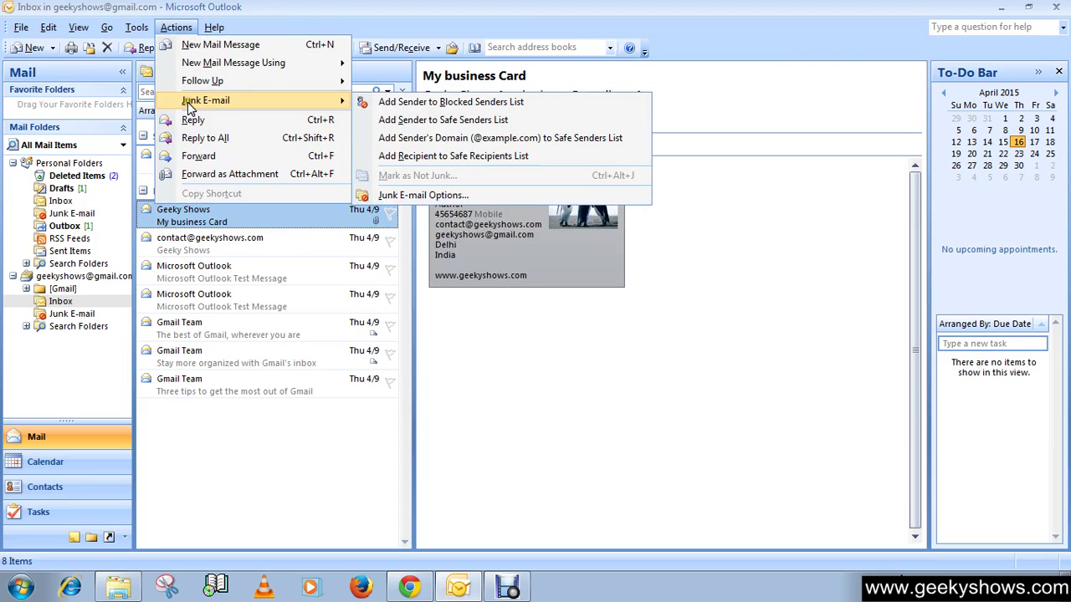
{"action": "left_click", "coordinate": [392, 200]}
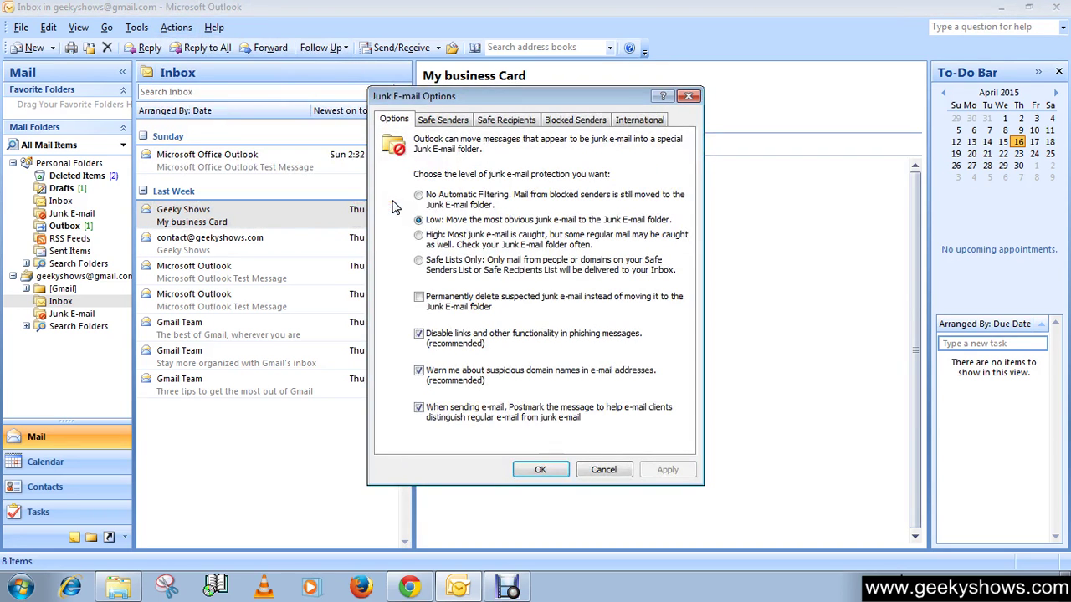
{"action": "left_click_drag", "start_coordinate": [487, 102], "coordinate": [337, 60]}
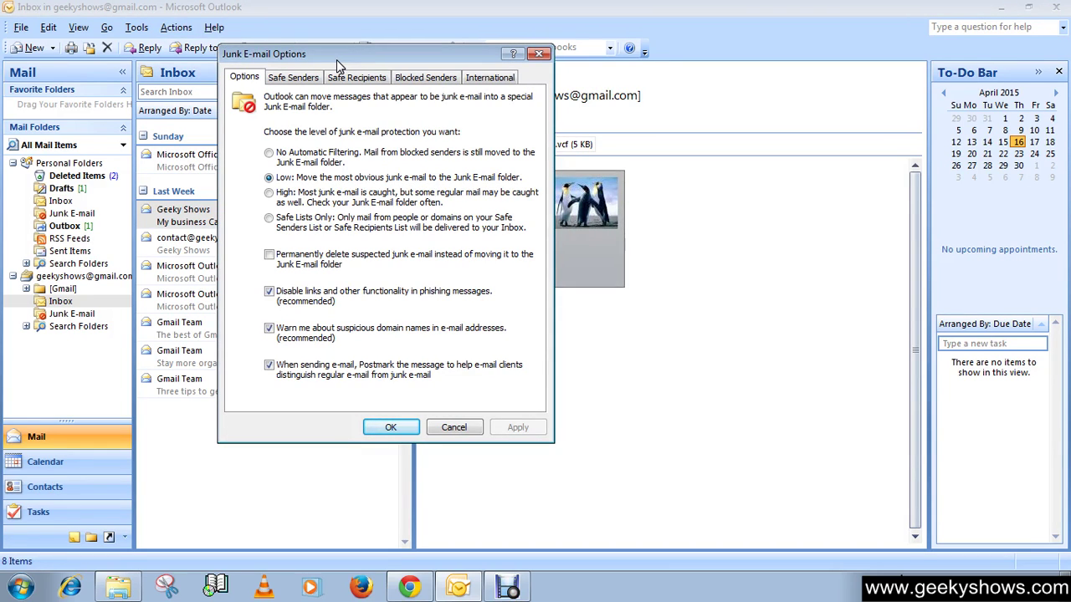
Try permanent junk deletion and High protection, revert both to Low, then view Safe Senders
{"action": "left_click", "coordinate": [270, 255]}
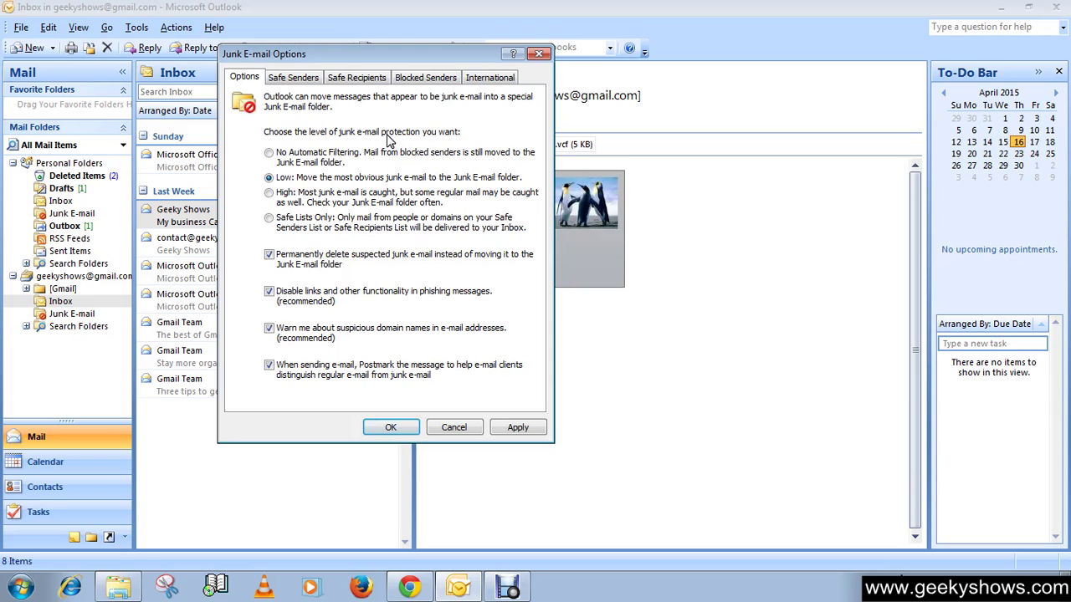
{"action": "left_click", "coordinate": [269, 254]}
{"action": "left_click", "coordinate": [268, 193]}
{"action": "left_click", "coordinate": [268, 177]}
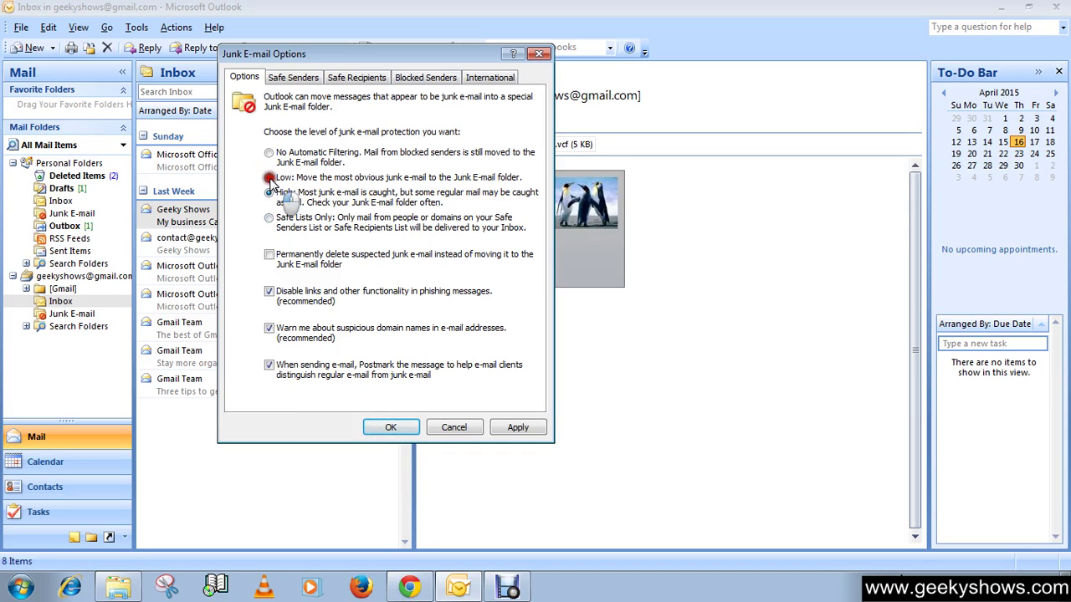
{"action": "left_click", "coordinate": [310, 77]}
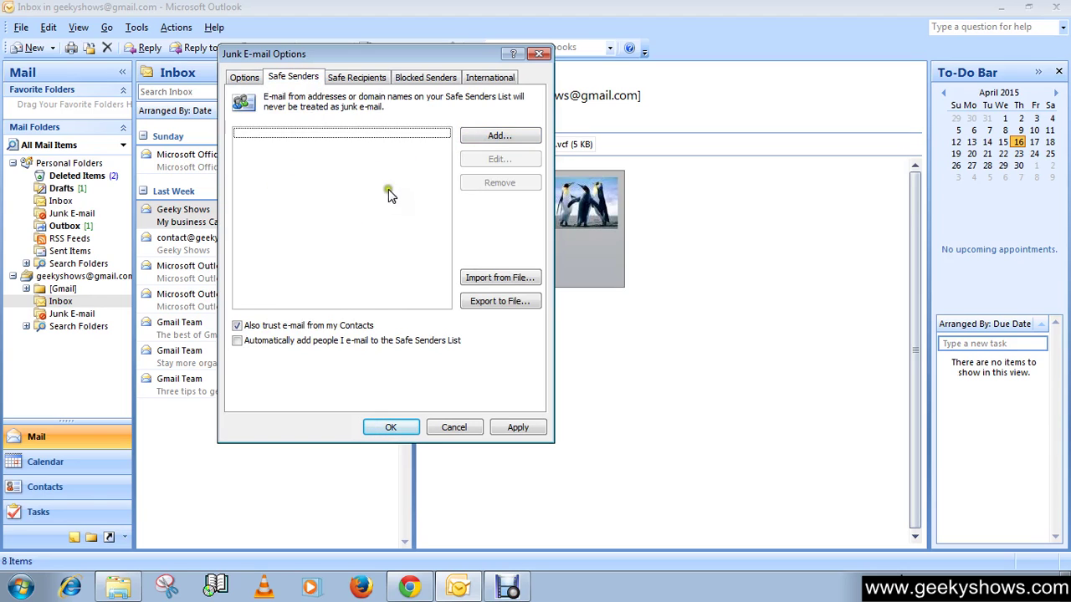
{"action": "left_click", "coordinate": [311, 169]}
{"action": "left_click", "coordinate": [492, 137]}
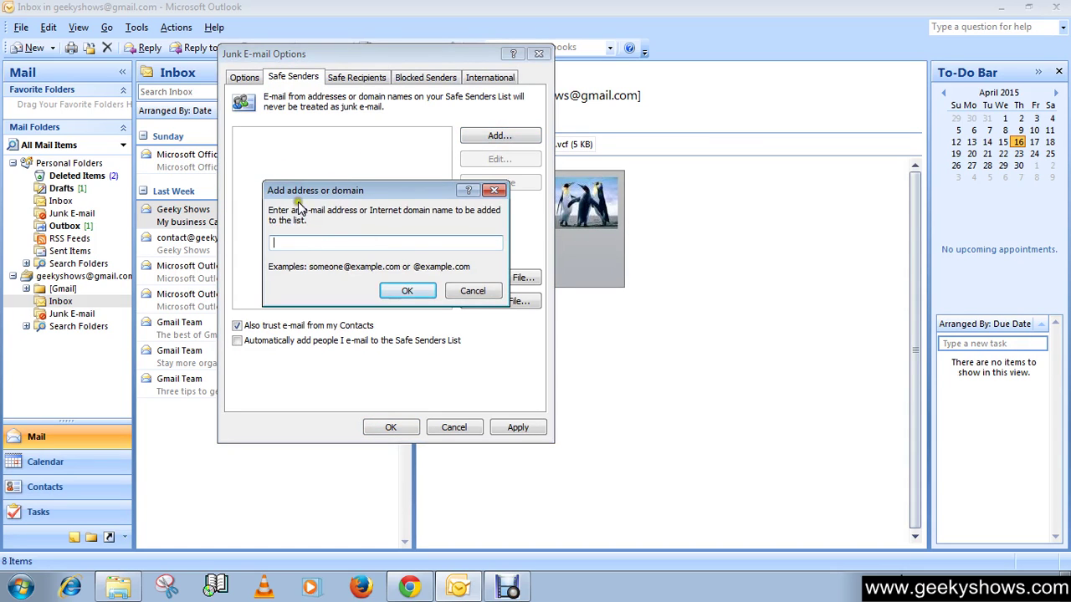
{"action": "left_click", "coordinate": [493, 192]}
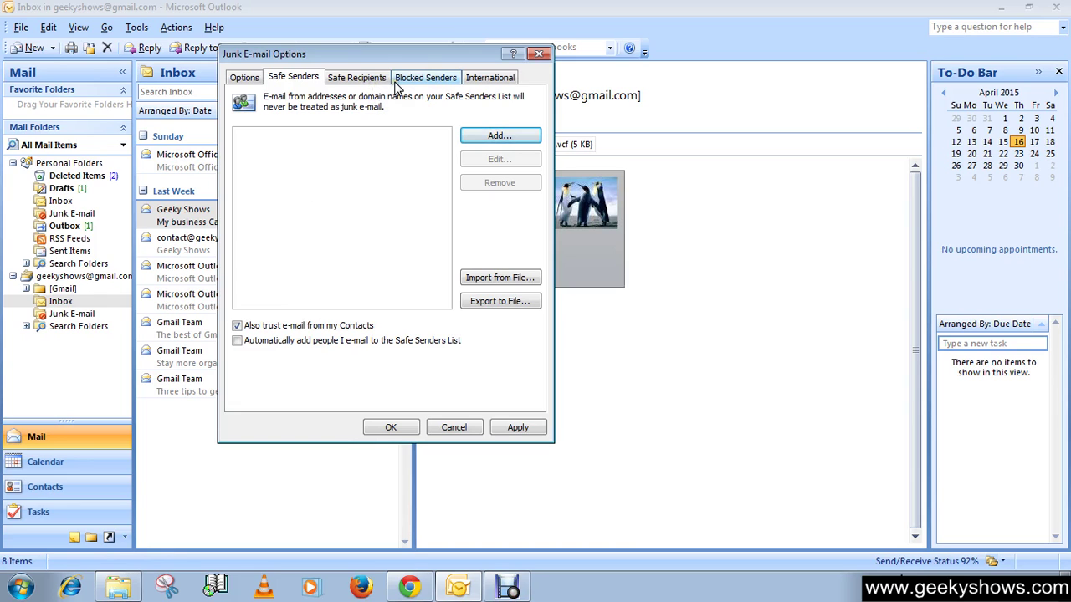
Back on Options, toggle permanent junk deletion on and off, then view the empty Blocked Senders list
{"action": "left_click", "coordinate": [244, 77]}
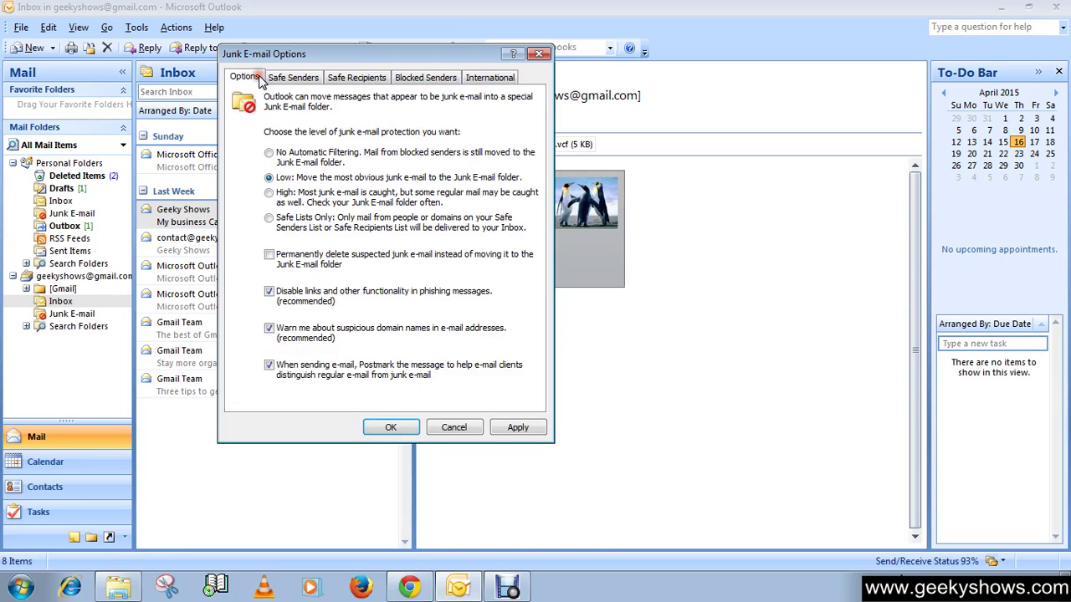
{"action": "left_click", "coordinate": [270, 260]}
{"action": "left_click", "coordinate": [273, 256]}
{"action": "left_click", "coordinate": [420, 79]}
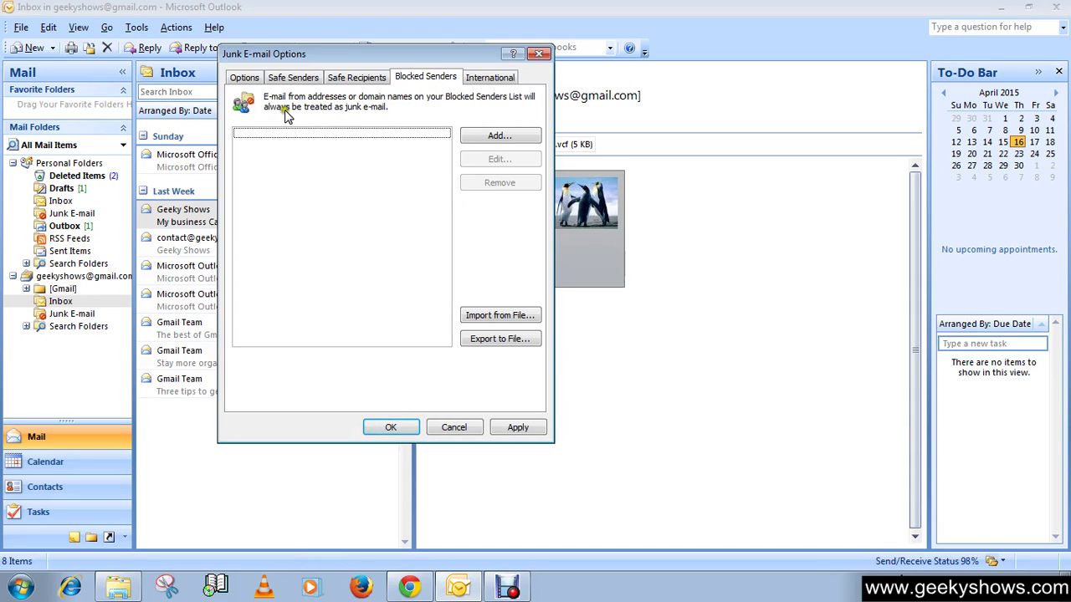
Open the Add address or domain prompt for Blocked Senders and dismiss it empty
{"action": "left_click", "coordinate": [476, 136]}
{"action": "left_click", "coordinate": [289, 238]}
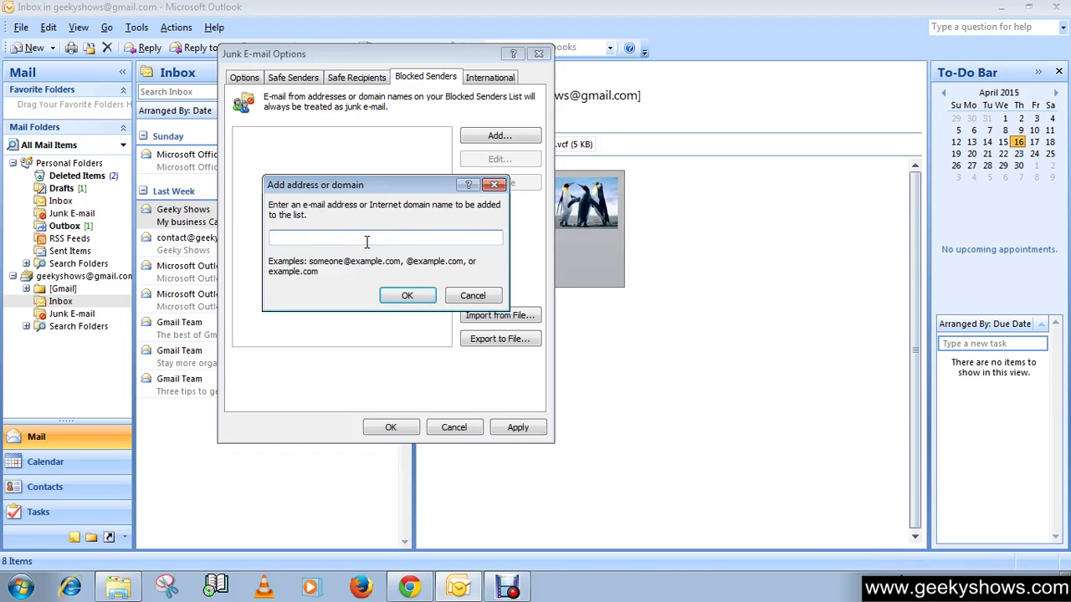
{"action": "left_click", "coordinate": [471, 297]}
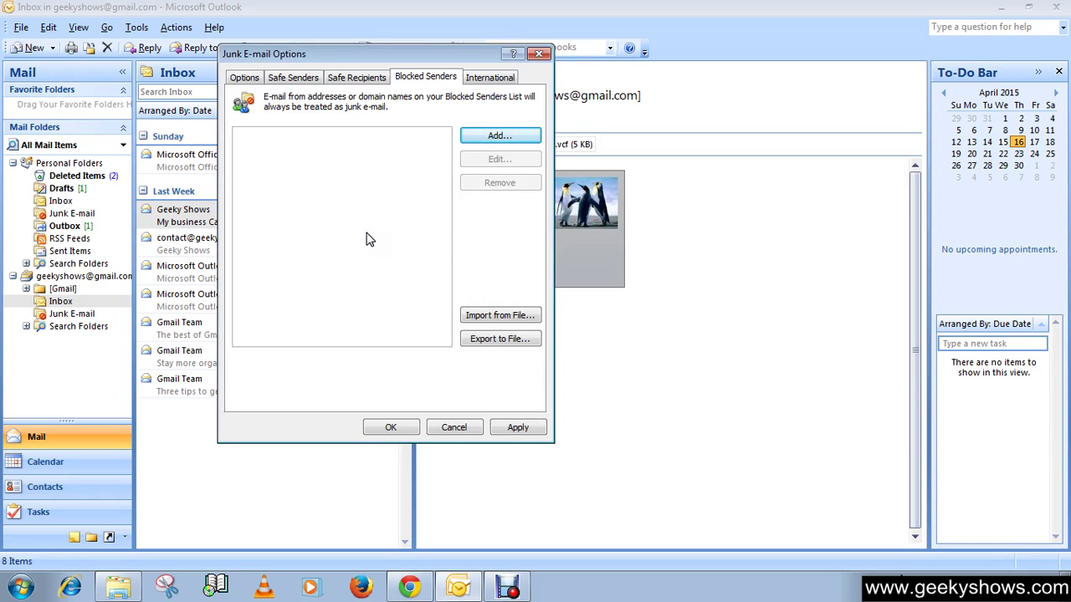
{"action": "left_click", "coordinate": [462, 424]}
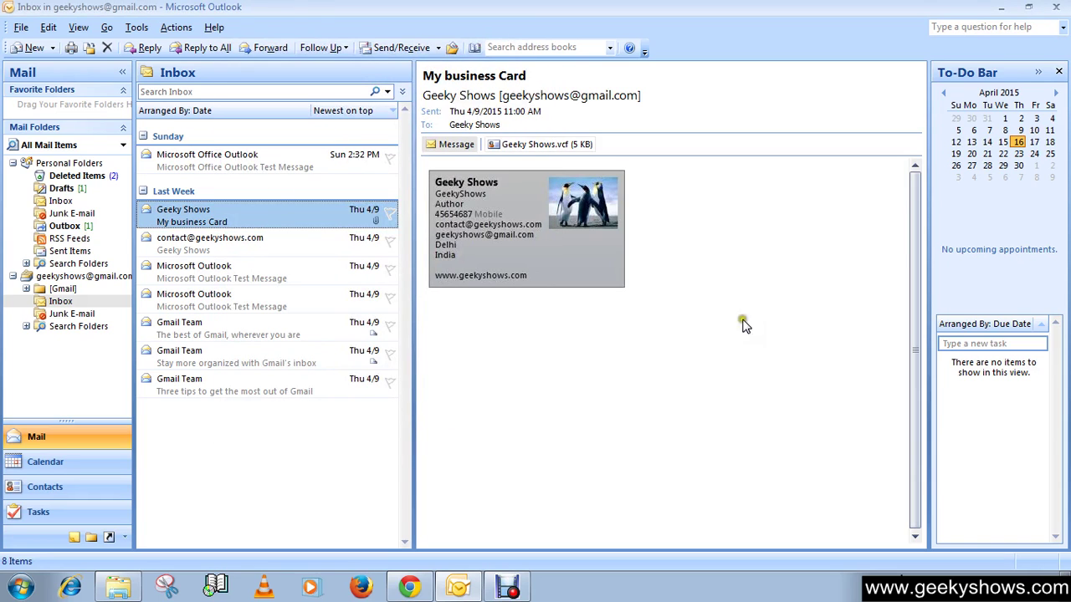